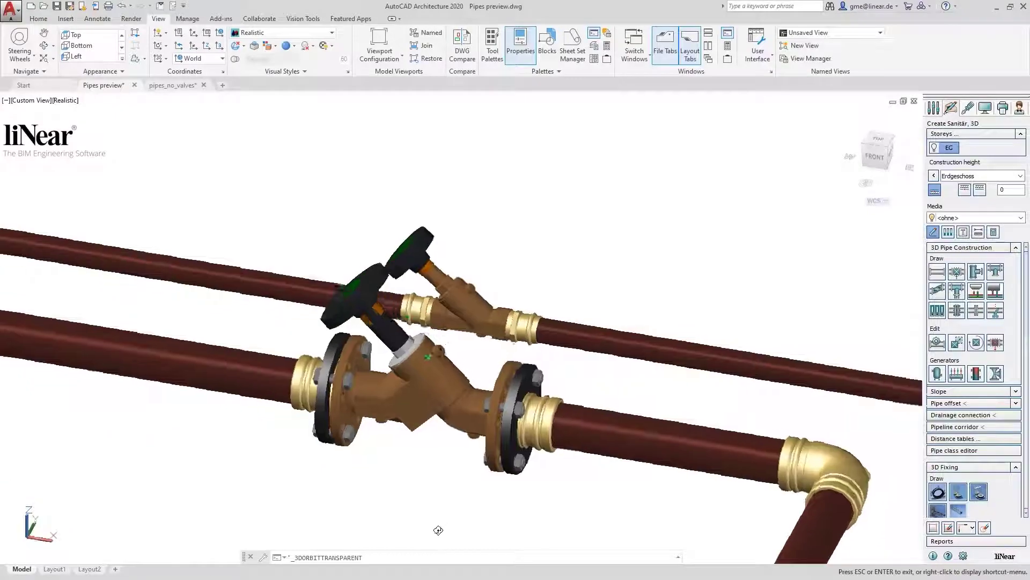
Step: Orbit the Pipes preview model to inspect its valves, then switch to pipes_no_valves
middle_click_drag(626, 444, 818, 421, "shift")
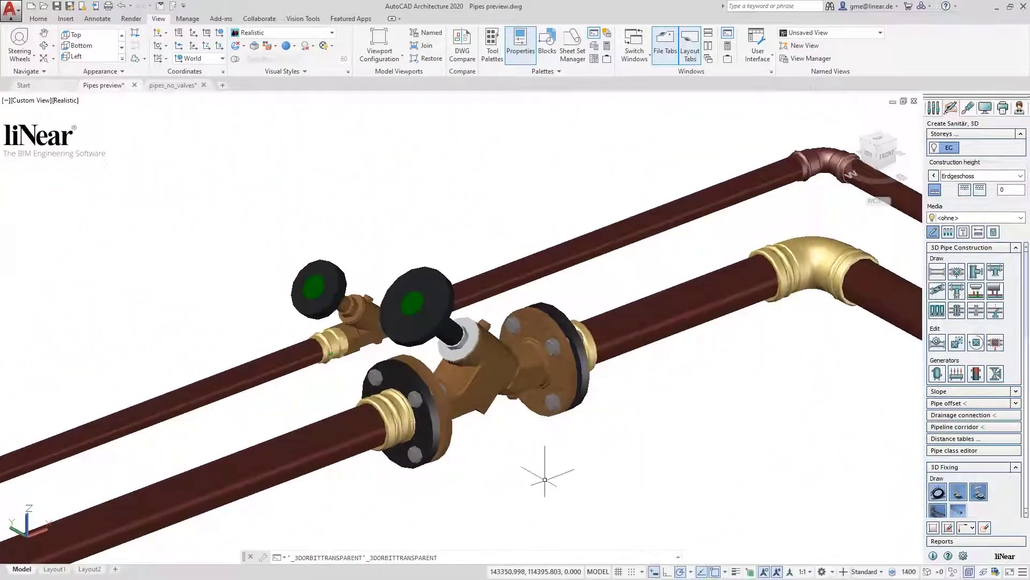
left_click(173, 89)
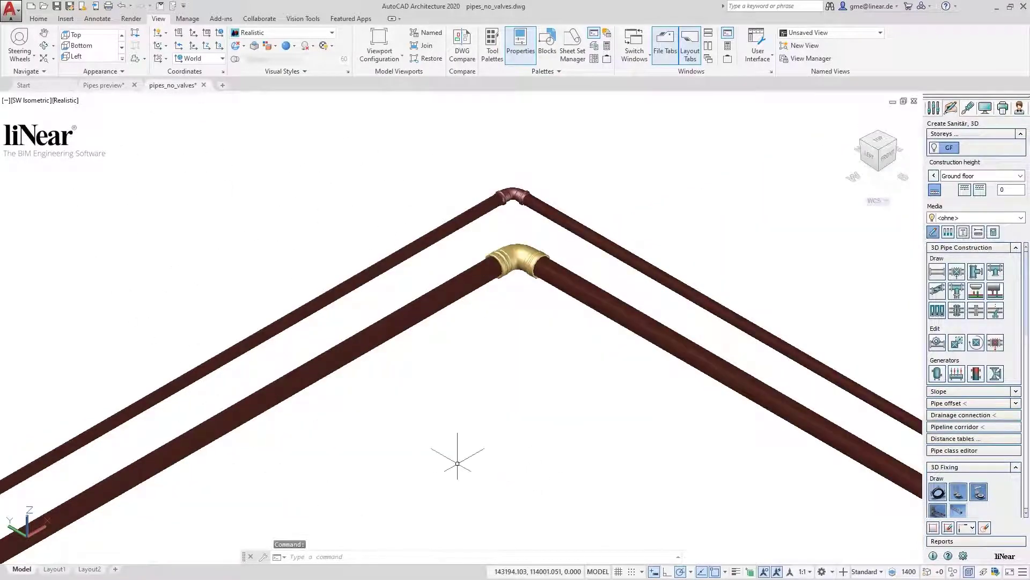
Step: Select the lower pipe and launch the Viega catalogue from the liNear manufacturer list
left_click(568, 271)
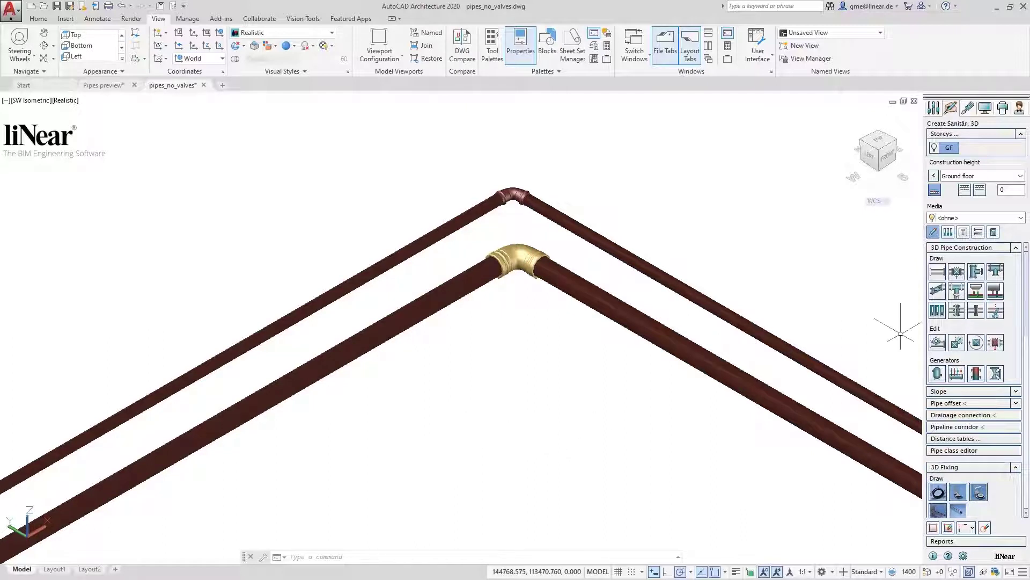
left_click(948, 234)
scroll(1026, 298, "down", 3)
scroll(1026, 298, "down", 10)
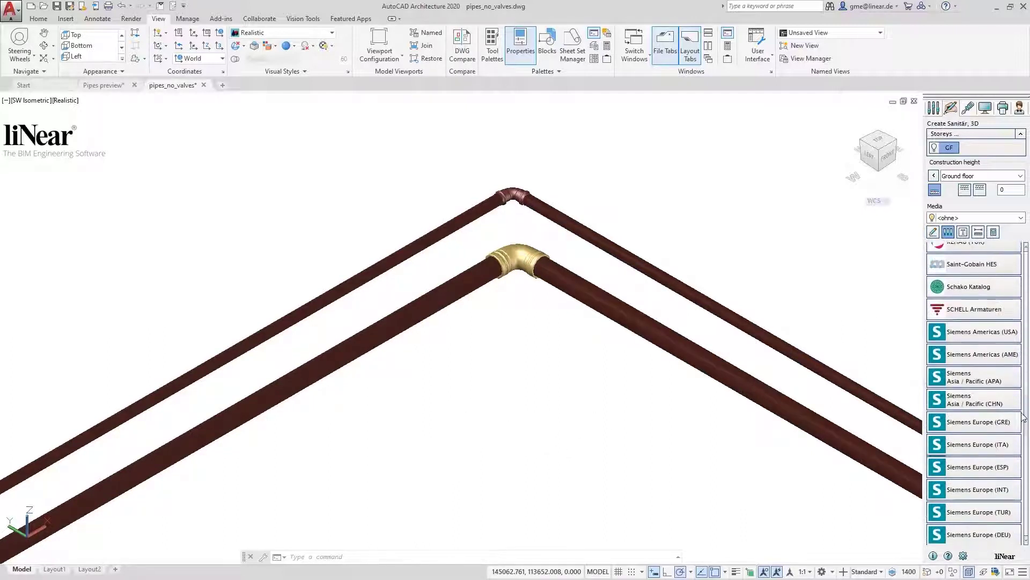
scroll(1018, 438, "down", 8)
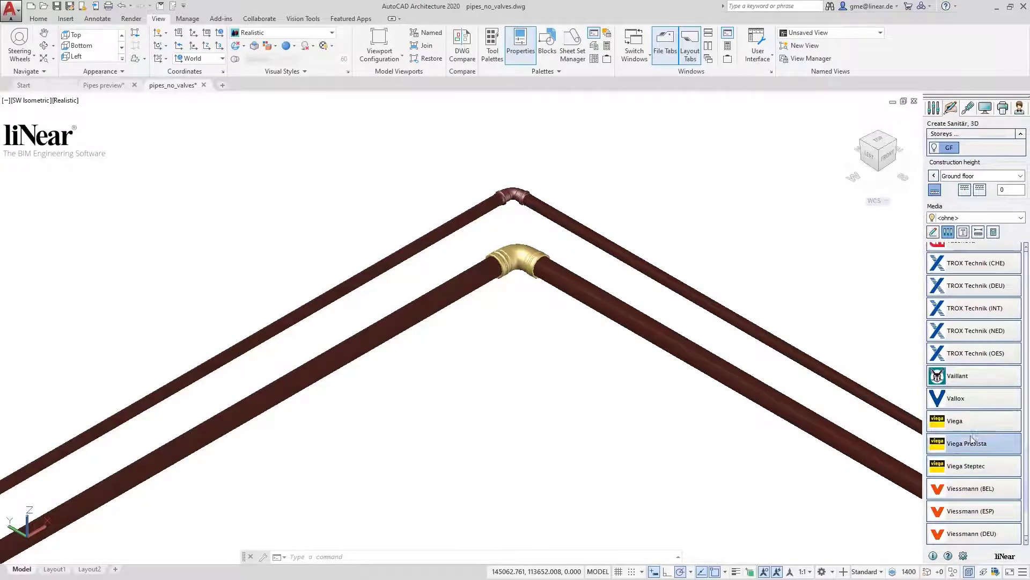
left_click(970, 424)
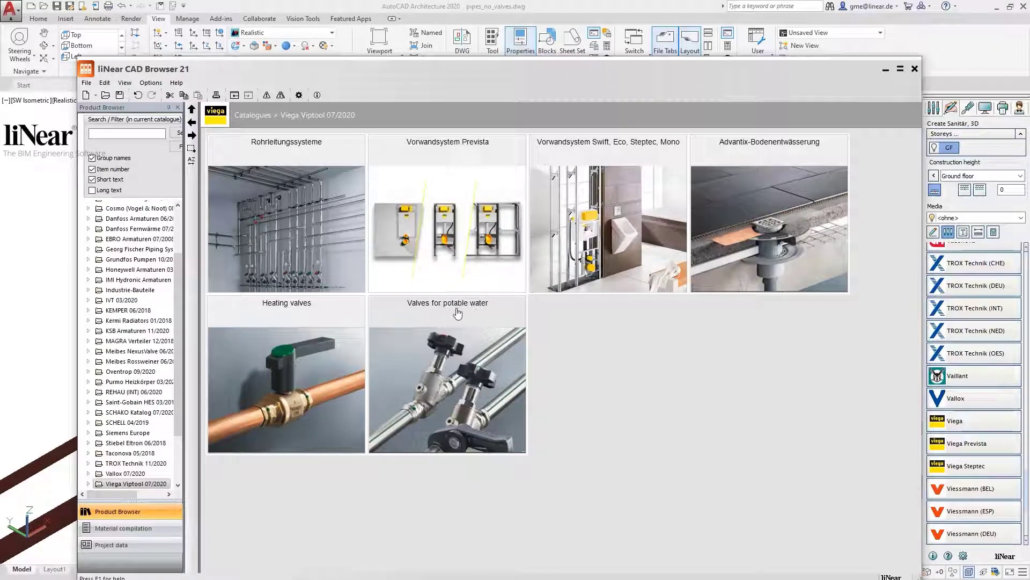
Step: Browse Valves for potable water > Shut-off valves > 2230.53 Schrägsitzventil DN 40 and rotate its preview
left_click(455, 352)
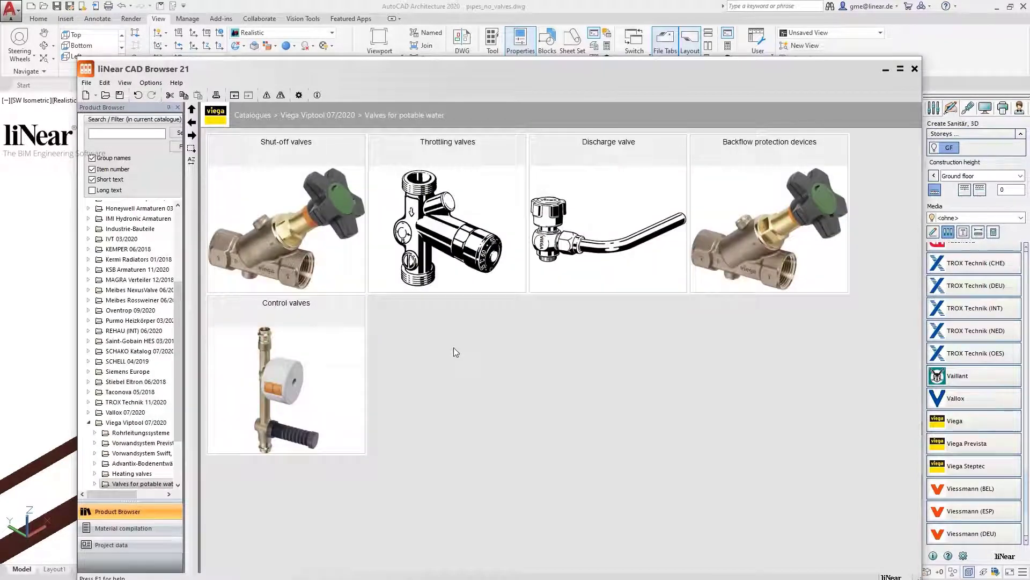
left_click(306, 218)
left_click(306, 218)
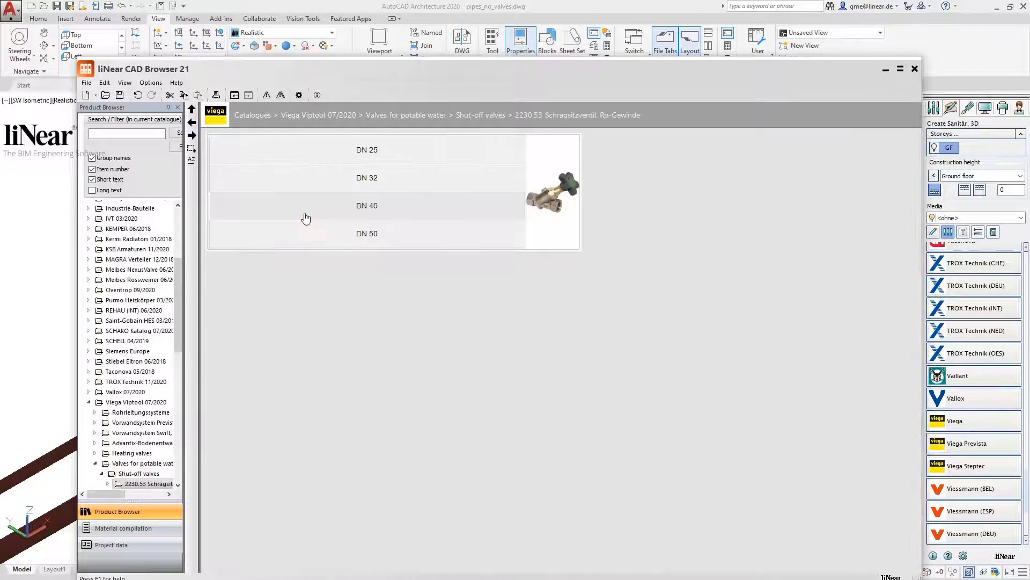
left_click(359, 211)
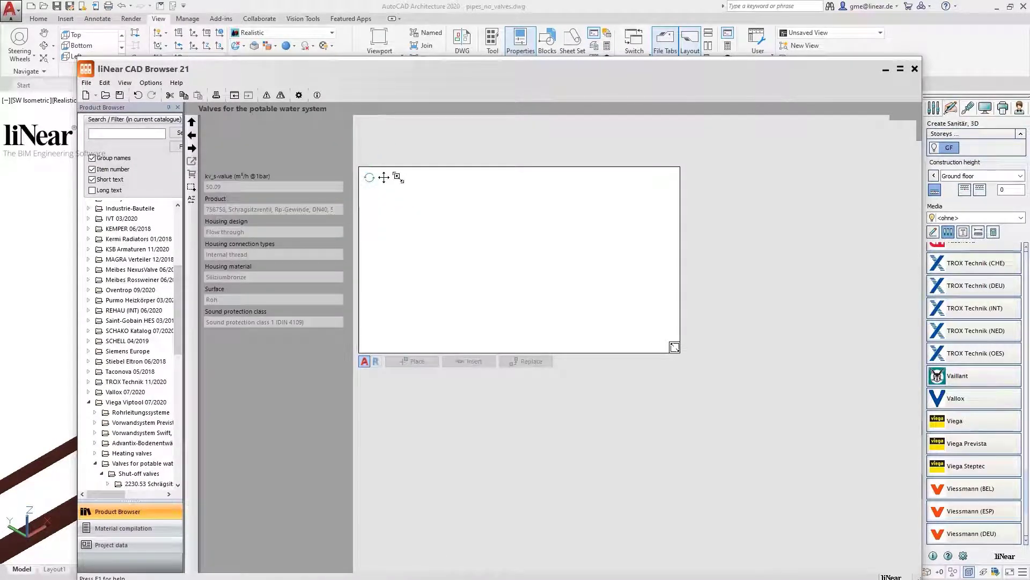
left_click_drag(558, 318, 504, 365)
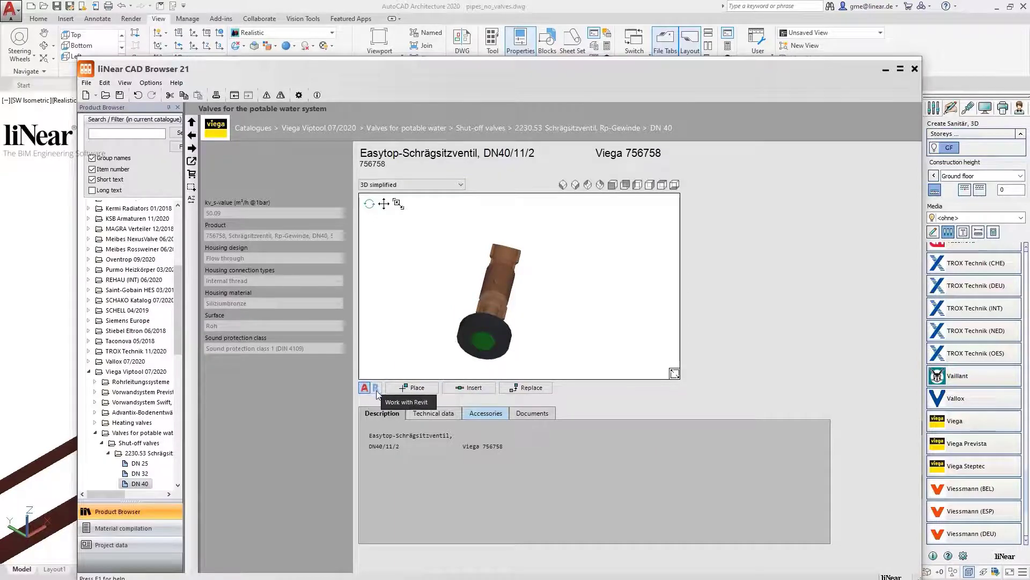
Step: Insert the DN 40 valve on the upper pipe, placing it further left
left_click(467, 387)
left_click(260, 333)
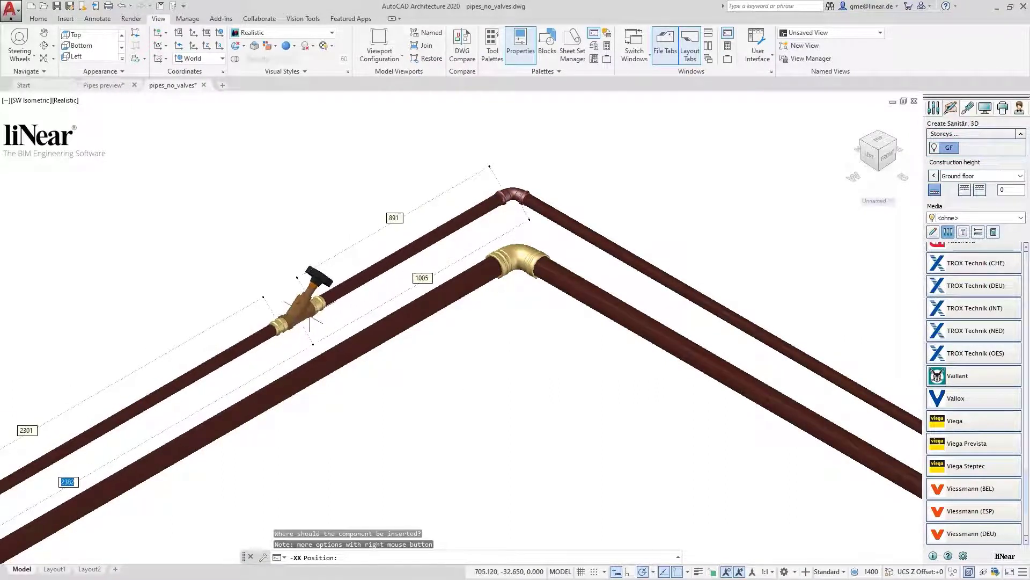
left_click(300, 321)
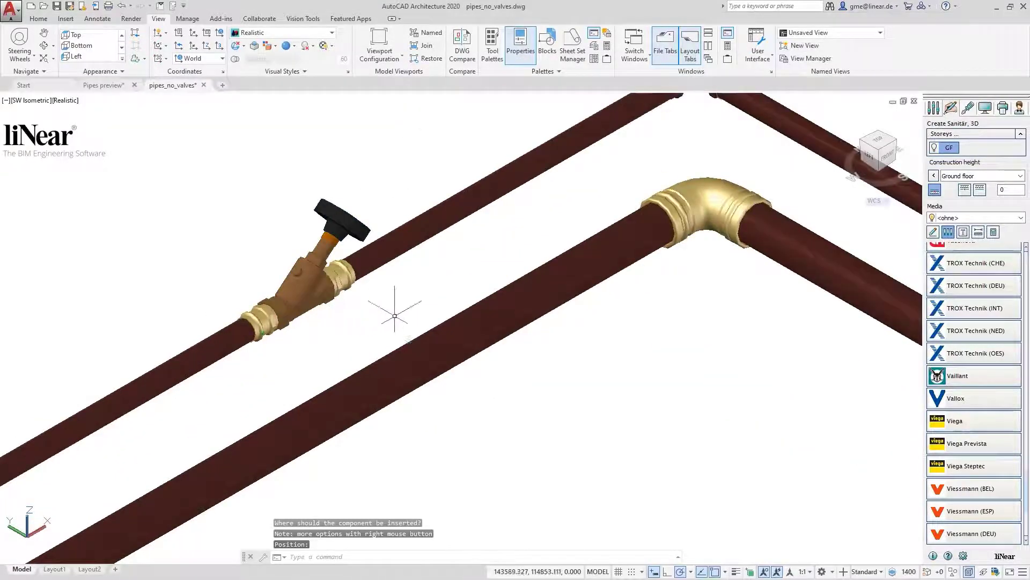
middle_click_drag(394, 316, 306, 297, "shift")
scroll(310, 297, "up", 4)
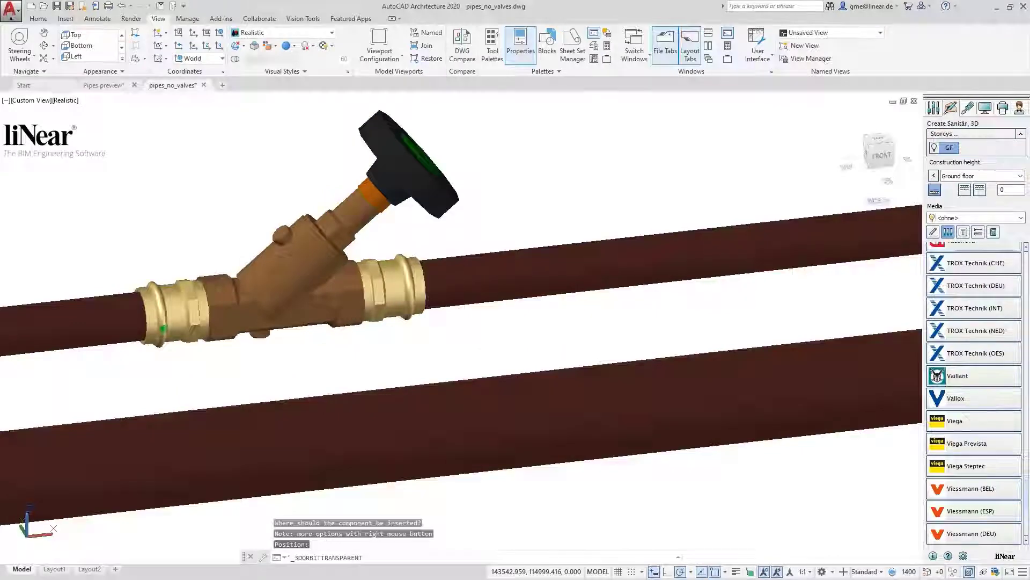
left_click(413, 294)
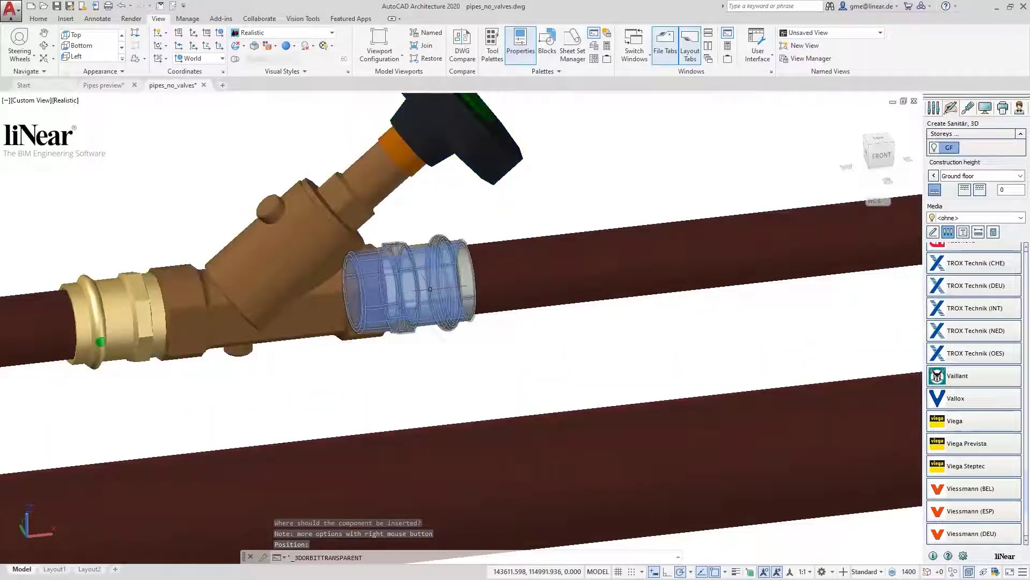
Step: Add press fittings at the valve's right and left ends, then reopen the Viega catalogue
left_click(410, 292)
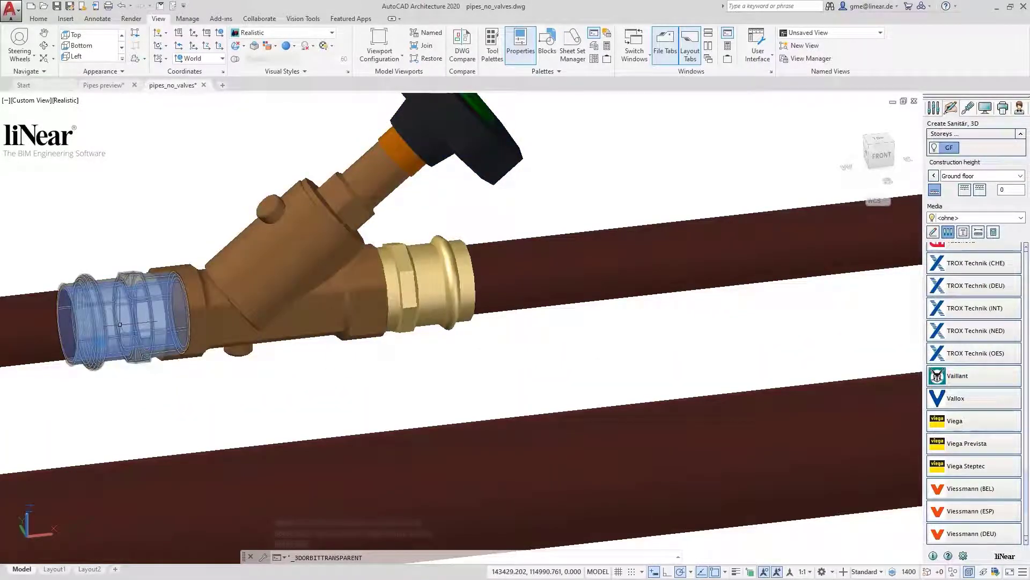
left_click(189, 363)
scroll(279, 358, "down", 8)
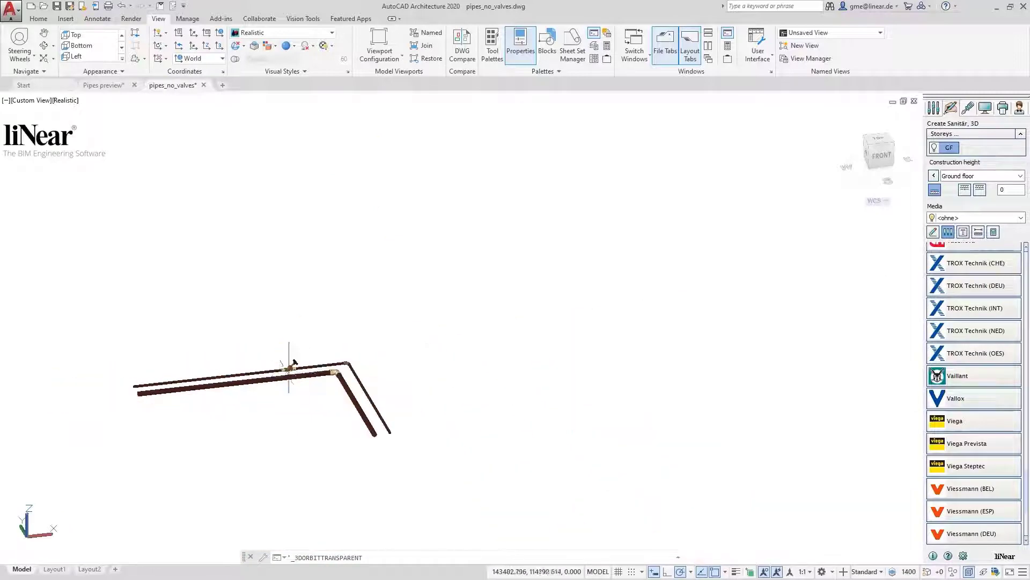
middle_click_drag(286, 365, 315, 421, "shift")
scroll(343, 413, "up", 3)
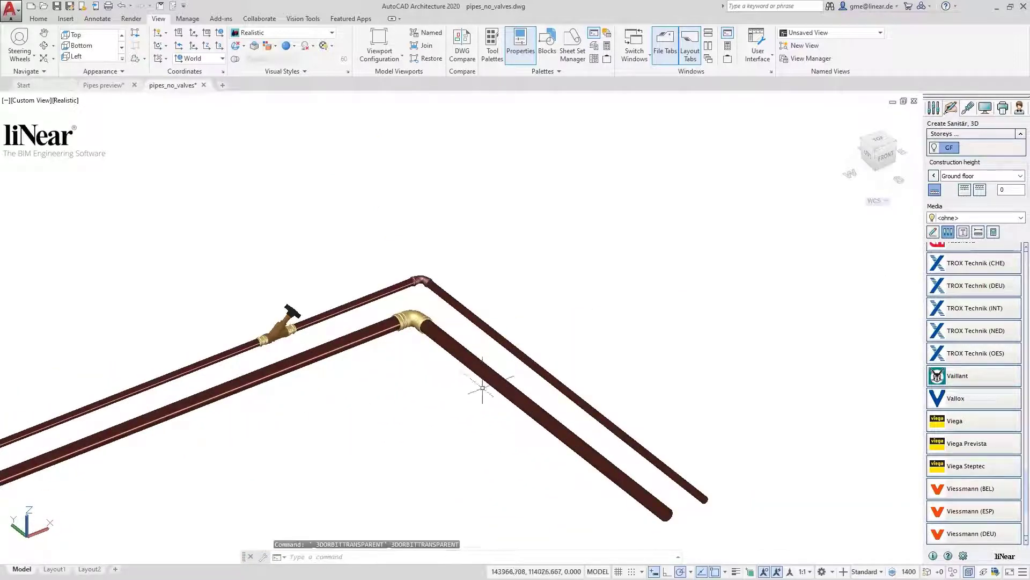
left_click(960, 421)
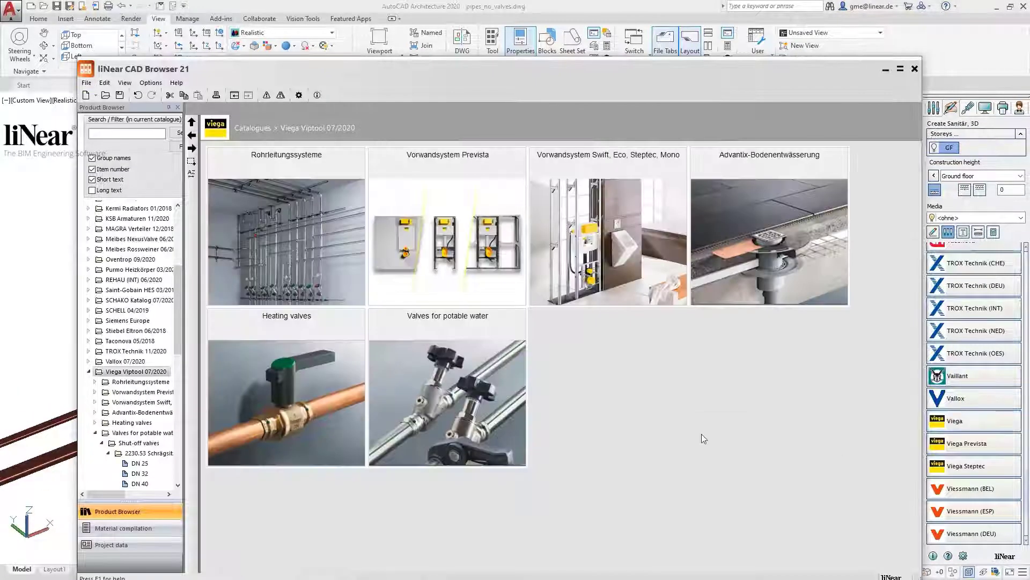
Step: Choose the DN 65 2237.5XL flanged Schrägsitzventil and insert it into the lower pipe
left_click(455, 344)
left_click(322, 253)
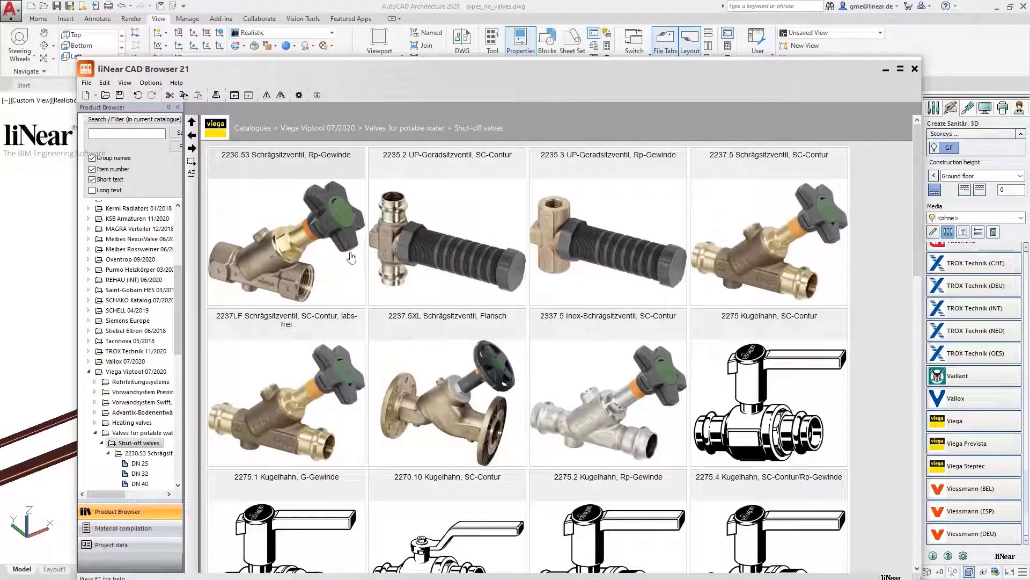
left_click(473, 380)
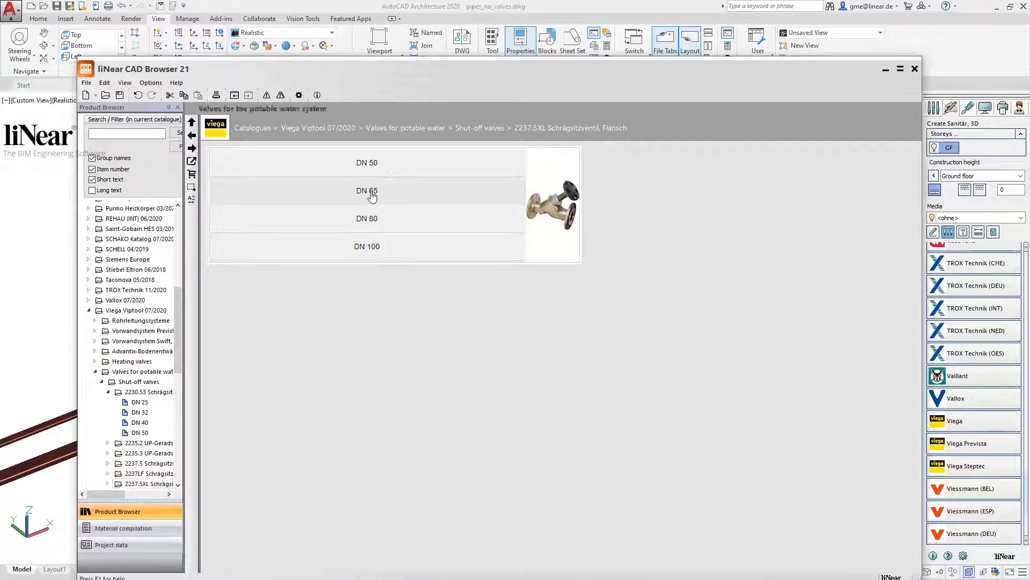
left_click(338, 202)
left_click(472, 390)
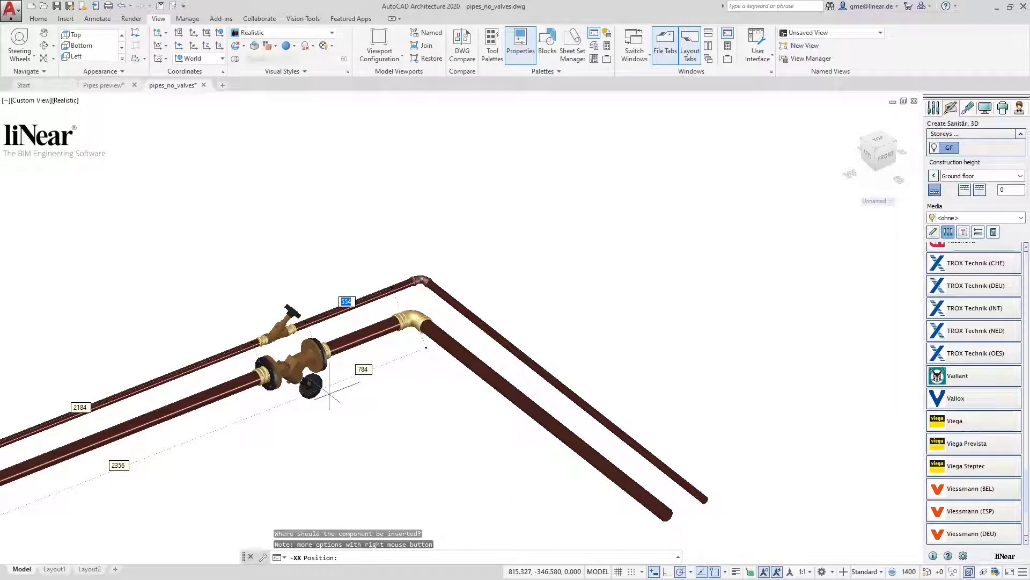
Step: Set the flanged valve's insertion position to RIGHT and confirm it on the lower pipe
left_click(329, 392)
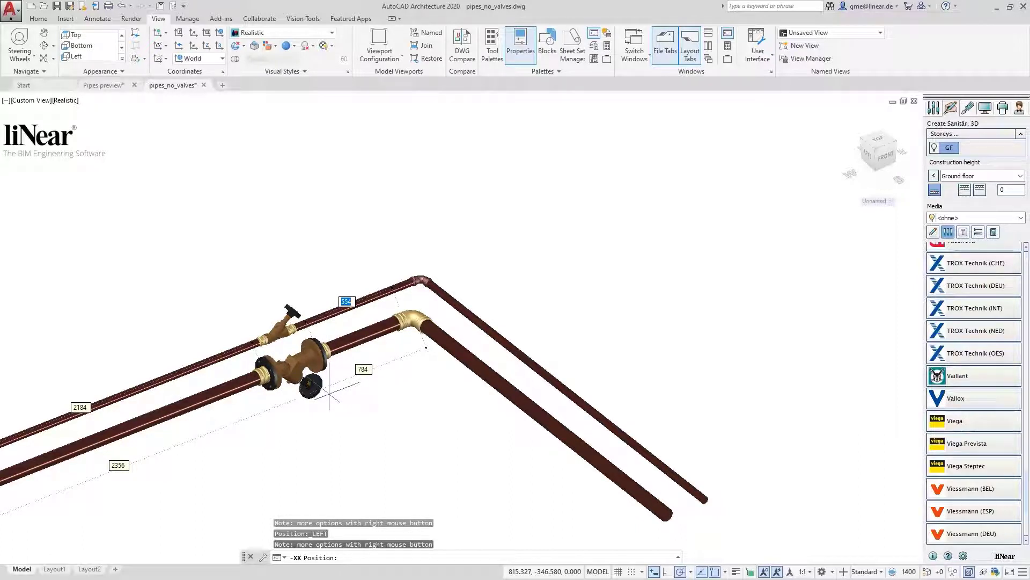
left_click(329, 393)
key("Return")
Step: Close the catalogue and bring up the liNear 3D Pipe Construction tools
left_click(425, 15)
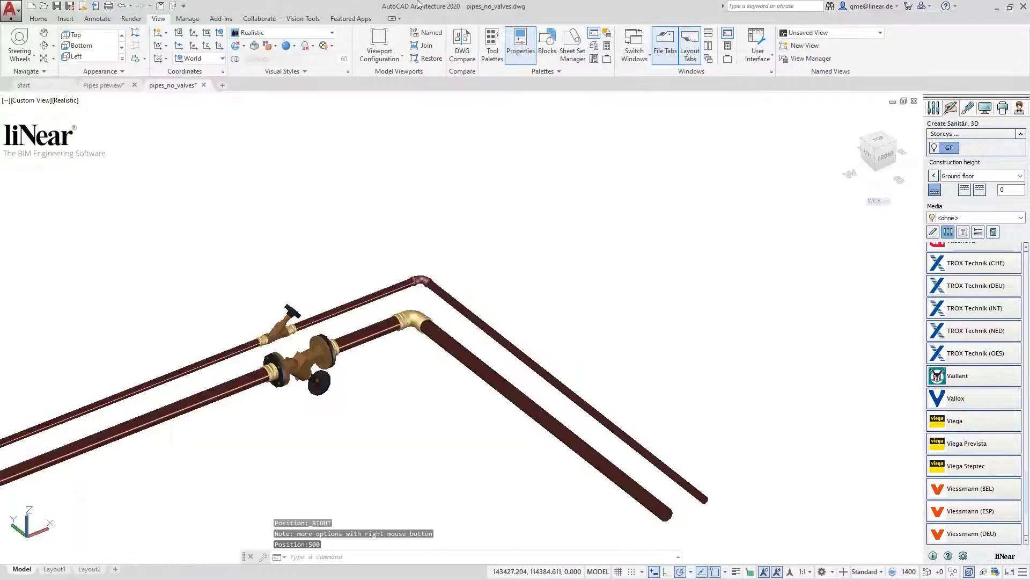
scroll(317, 382, "up", 5)
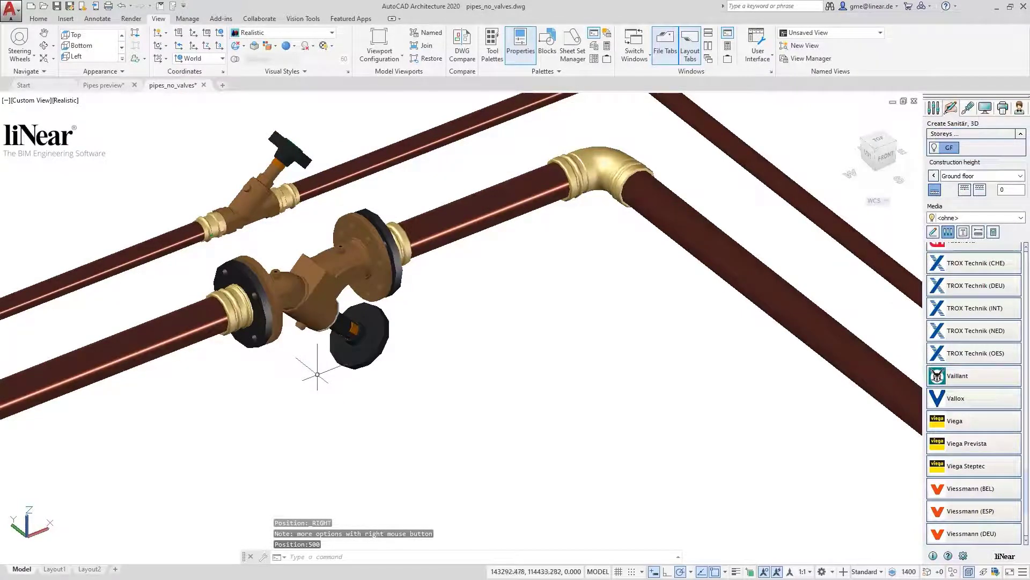
middle_click_drag(334, 374, 408, 353, "shift")
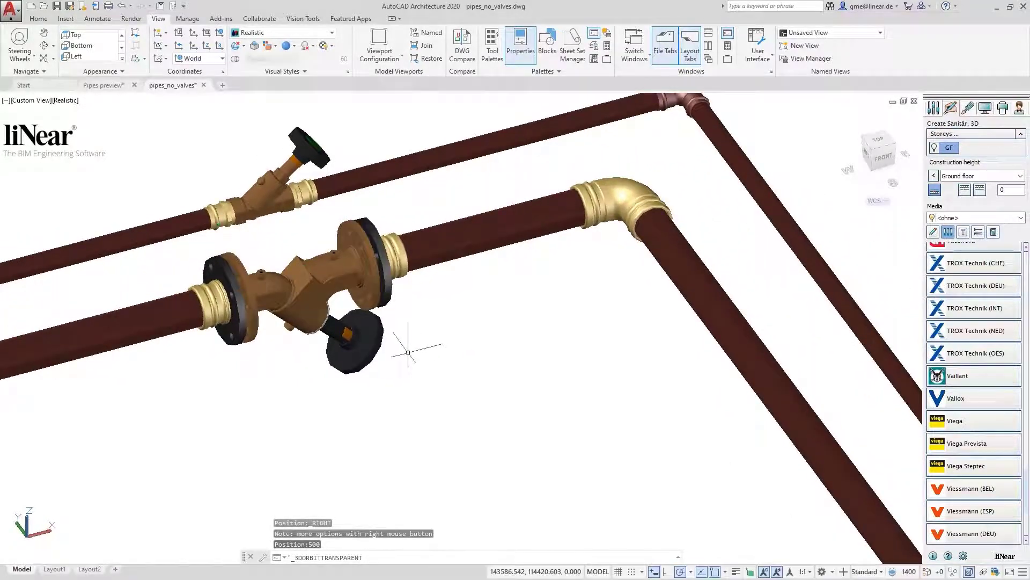
scroll(408, 352, "down", 2)
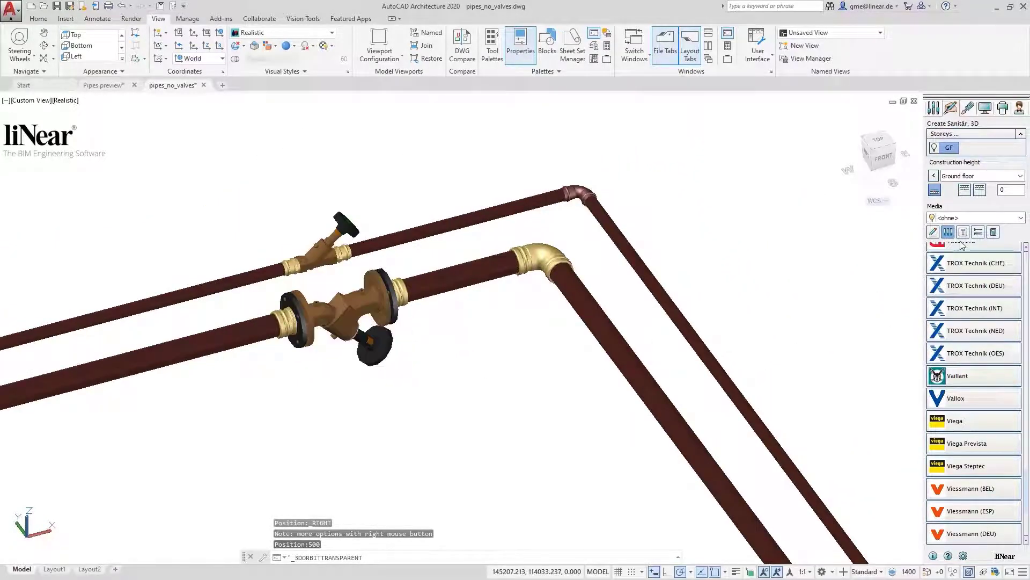
left_click(933, 232)
Step: Reverse the installation direction of both the upper and lower valves
left_click(976, 341)
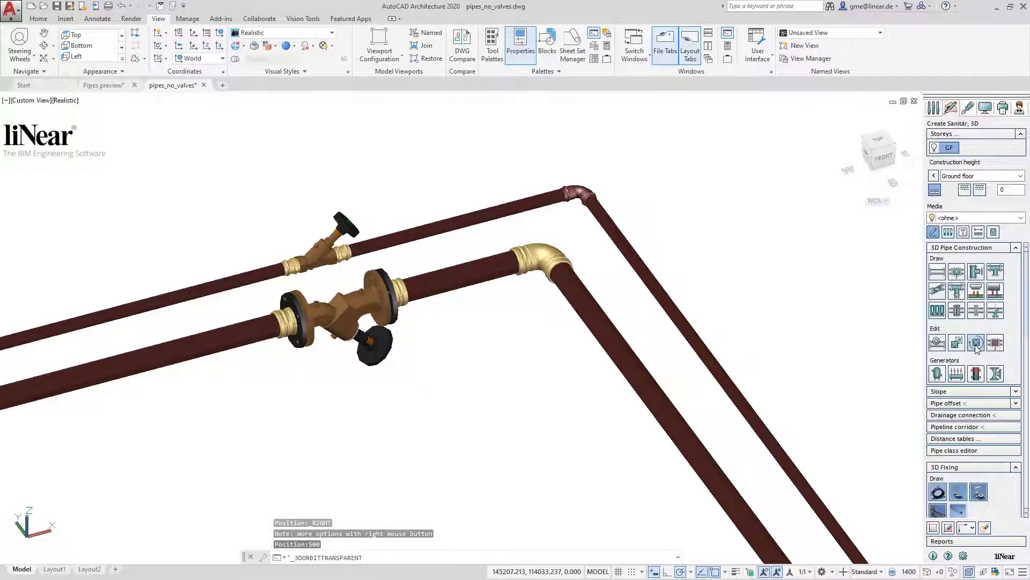
left_click(314, 256)
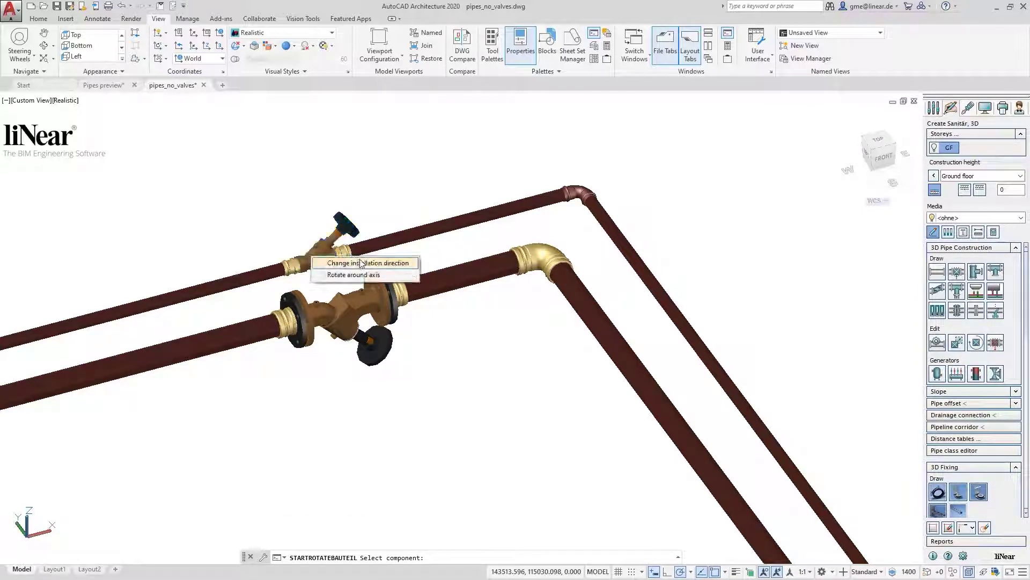
left_click(373, 263)
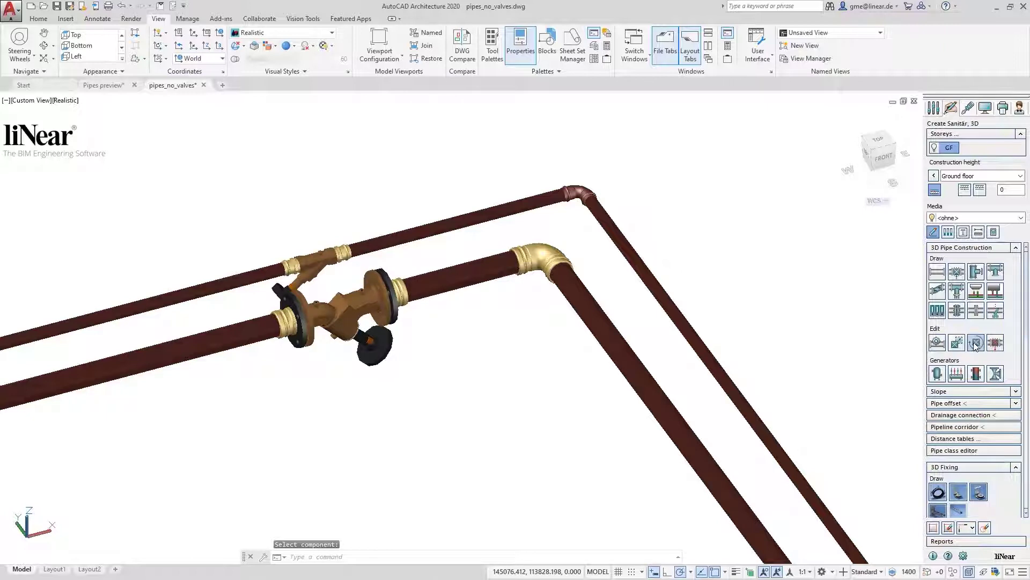
key("Return")
left_click(359, 311)
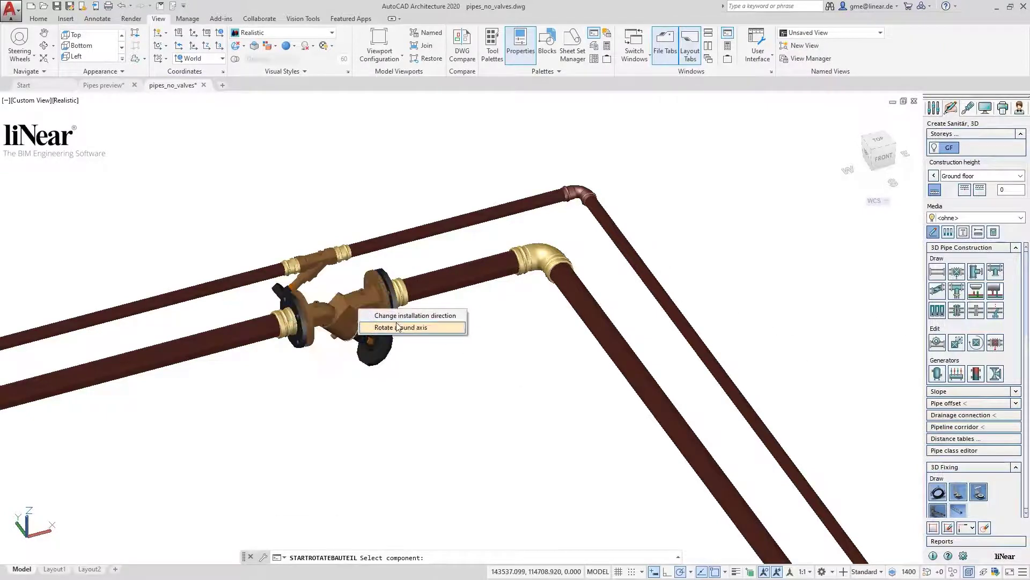
left_click(426, 317)
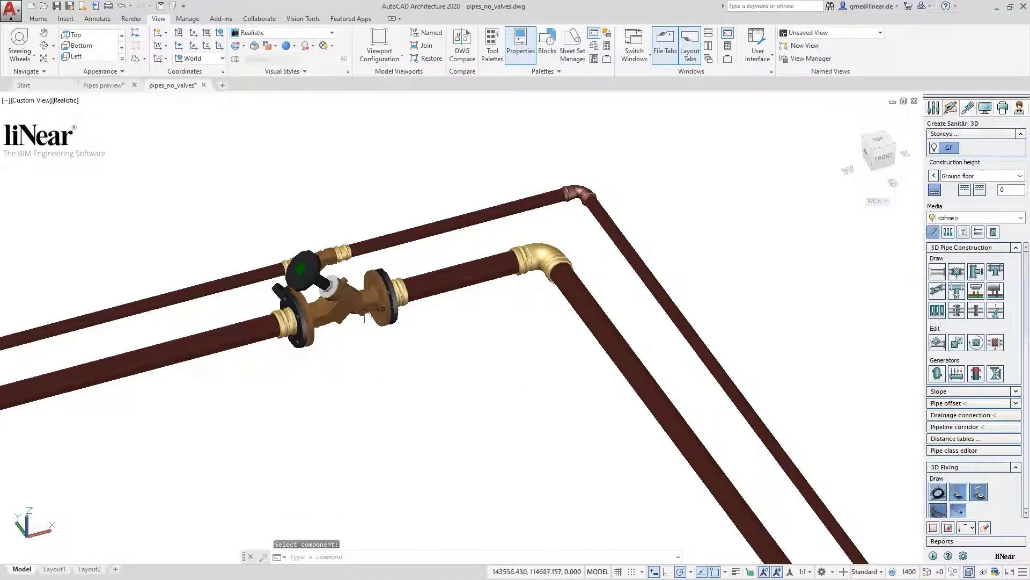
Step: Rotate the lower flanged valve around its pipe axis so the handwheel points down
left_click(359, 299)
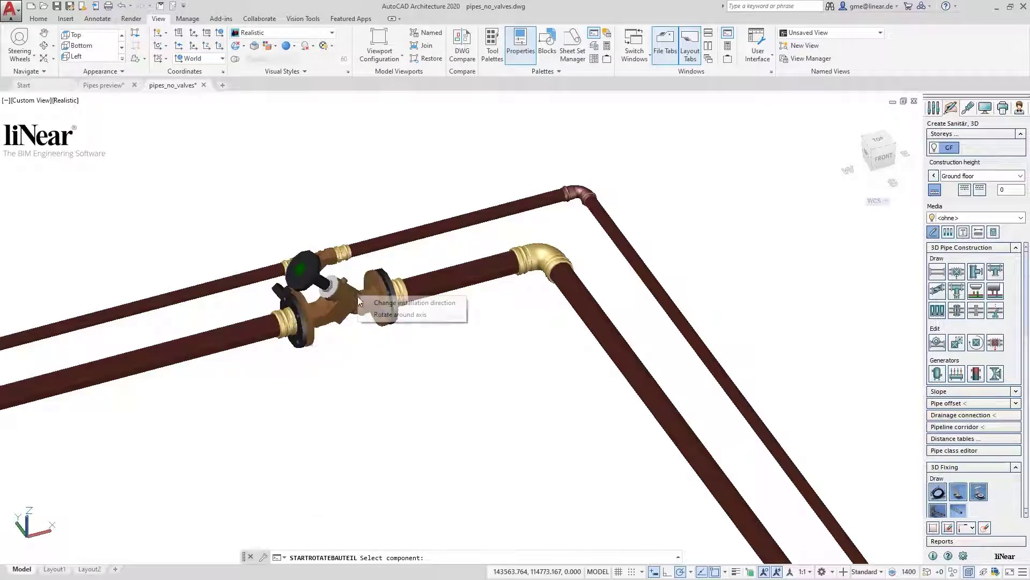
left_click(399, 316)
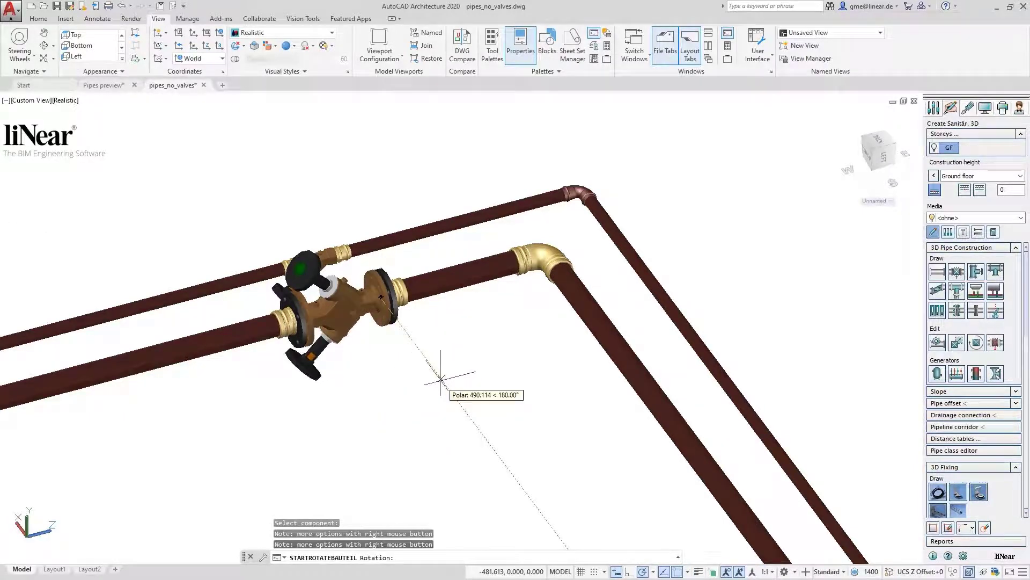
middle_click_drag(288, 403, 322, 410, "shift")
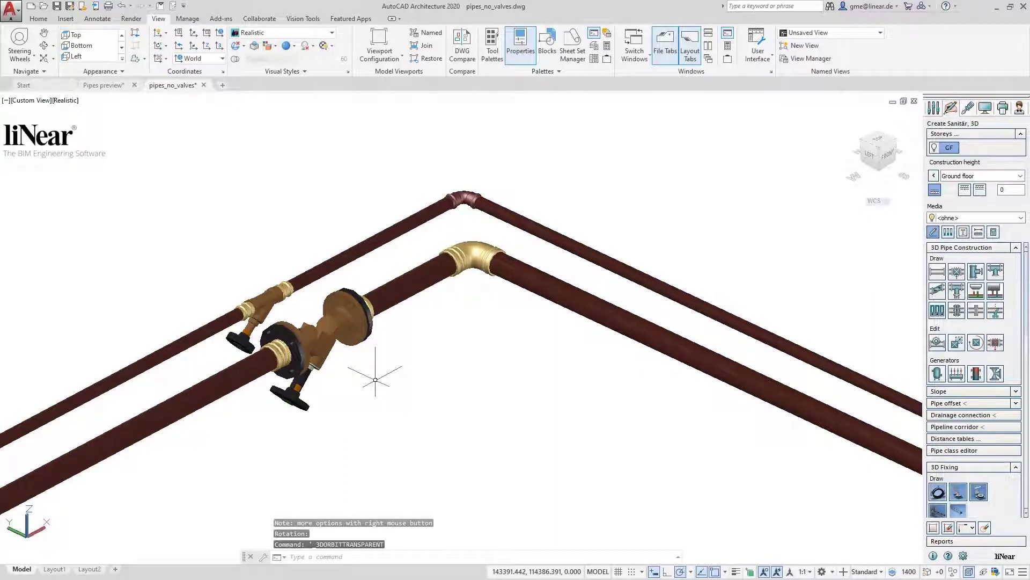
Step: Add M16 flange bolts to both flanges of the DN 65 valve and inspect them
scroll(375, 379, "up", 2)
left_click(956, 310)
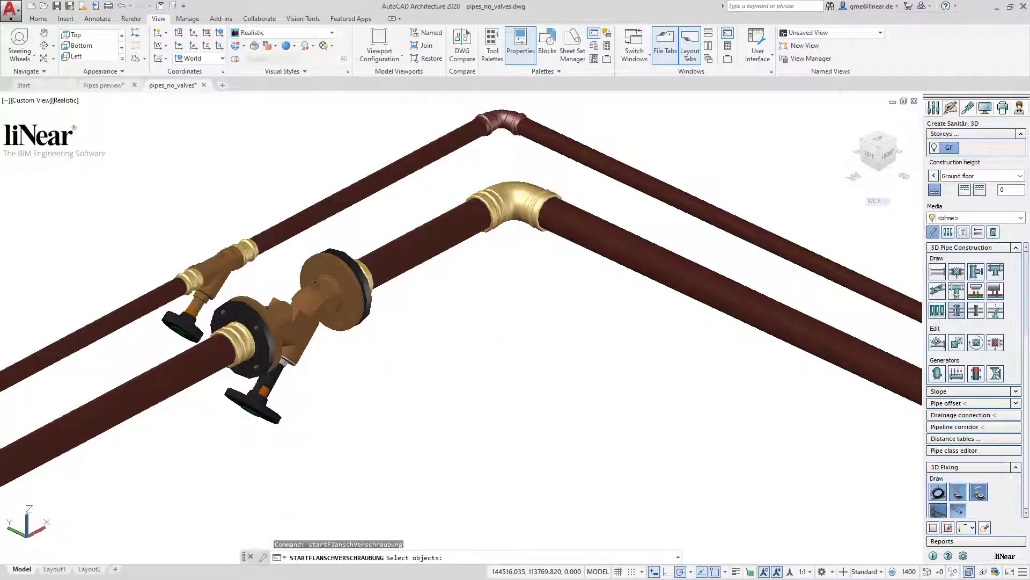
left_click(346, 294)
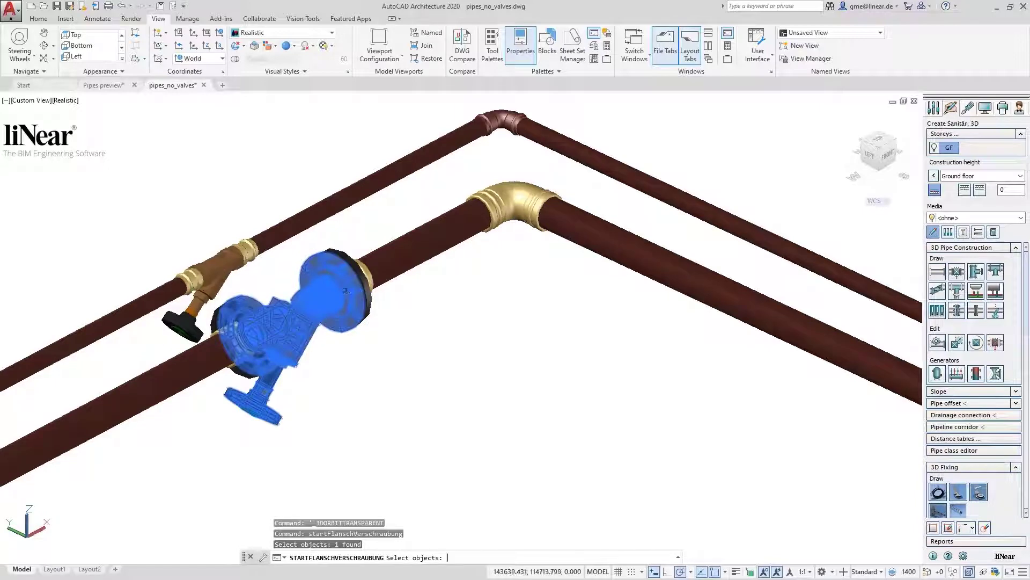
key("Return")
scroll(347, 312, "up", 5)
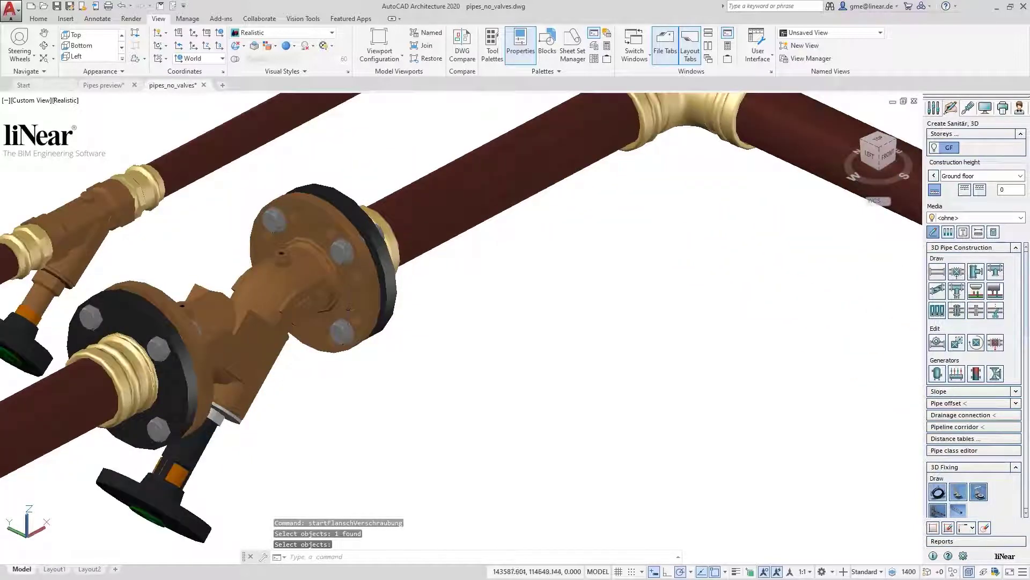
middle_click_drag(429, 377, 421, 465, "shift")
scroll(415, 380, "down", 5)
Step: Move the flanged valve body down away from the pipe with MOVE
type("m")
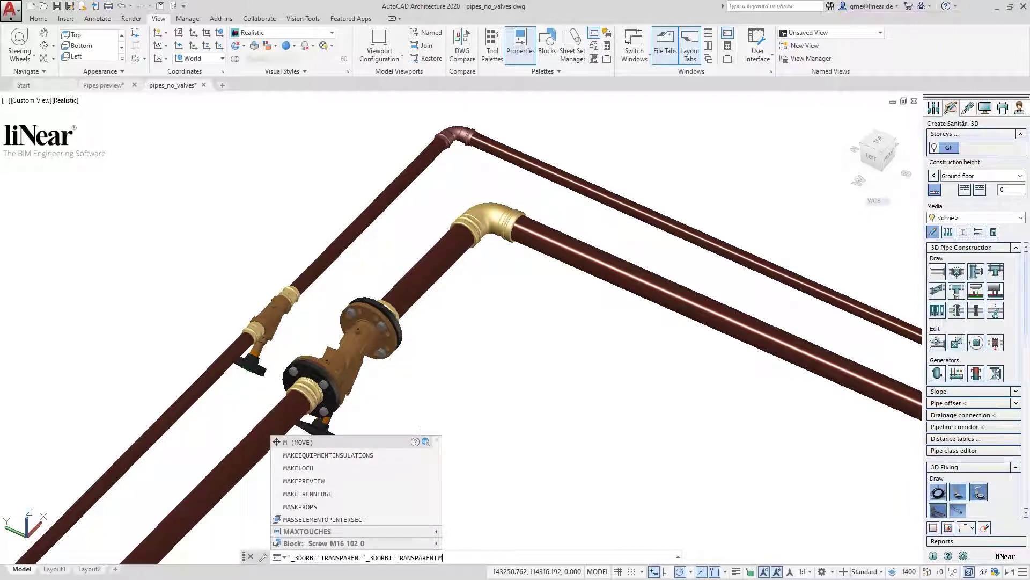
key("Return")
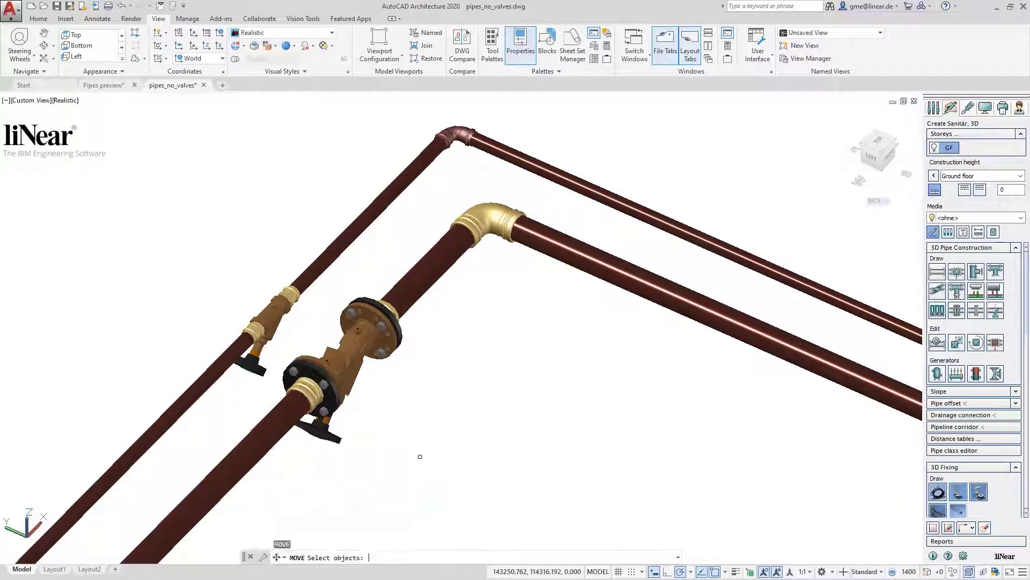
left_click(353, 362)
key("Return")
left_click(381, 372)
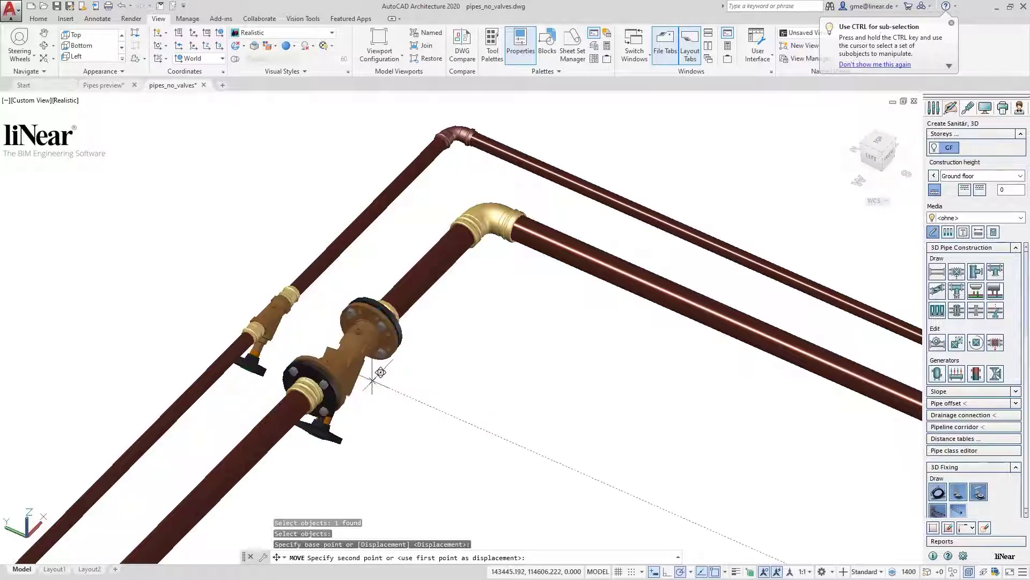
left_click(569, 472)
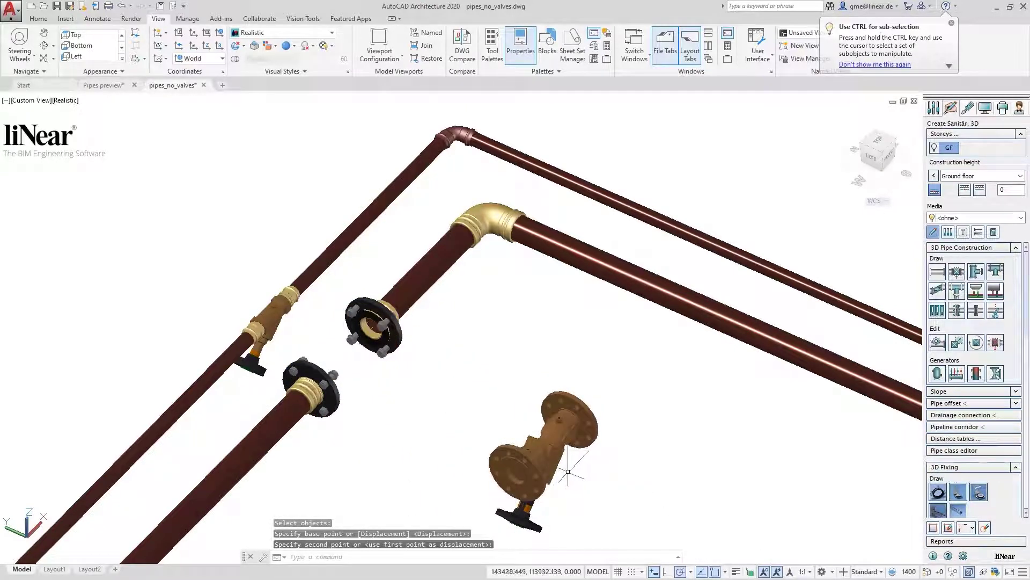
Step: Move both flanges away from the pipe ends
key("Return")
left_click(311, 387)
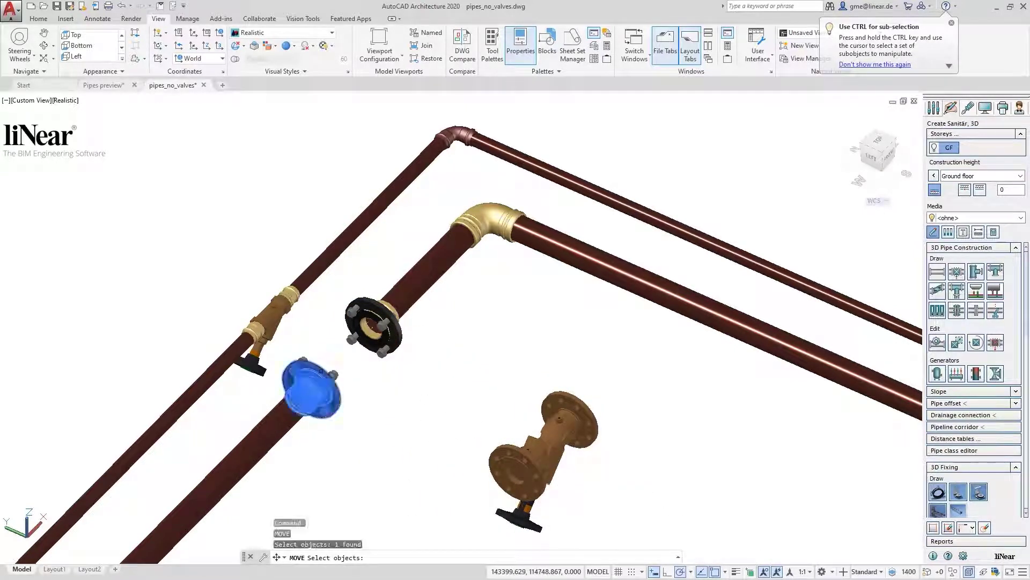
left_click(374, 326)
key("Return")
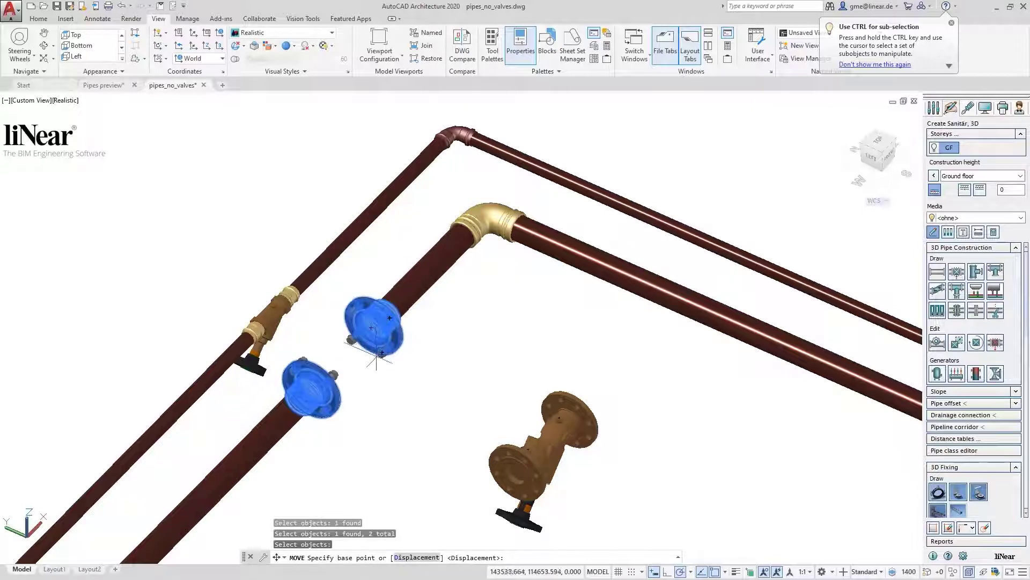
left_click(379, 371)
left_click(499, 421)
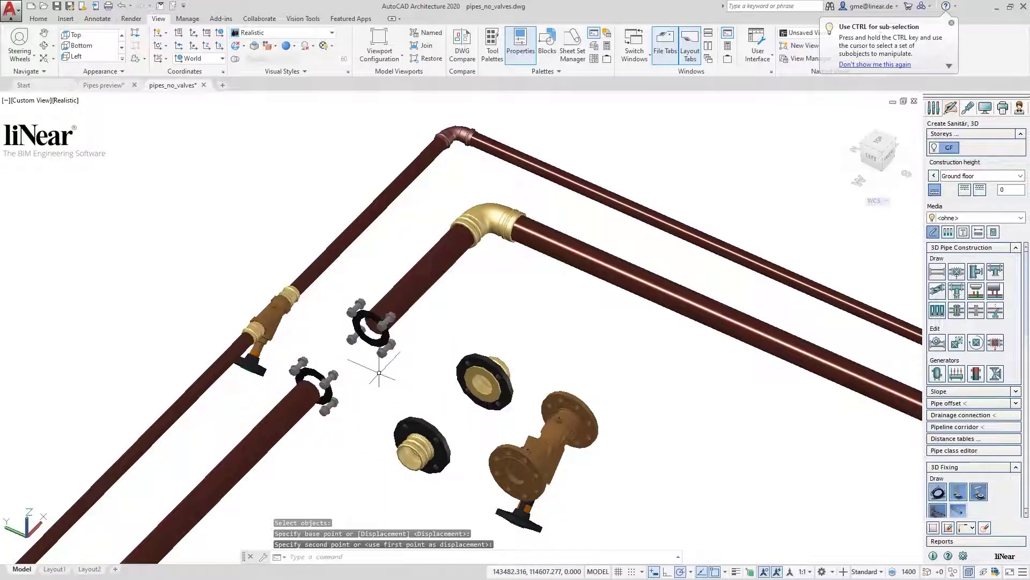
Step: Move both gaskets between the bolts and flanges, then orbit around the exploded parts
key("Return")
left_click(371, 326)
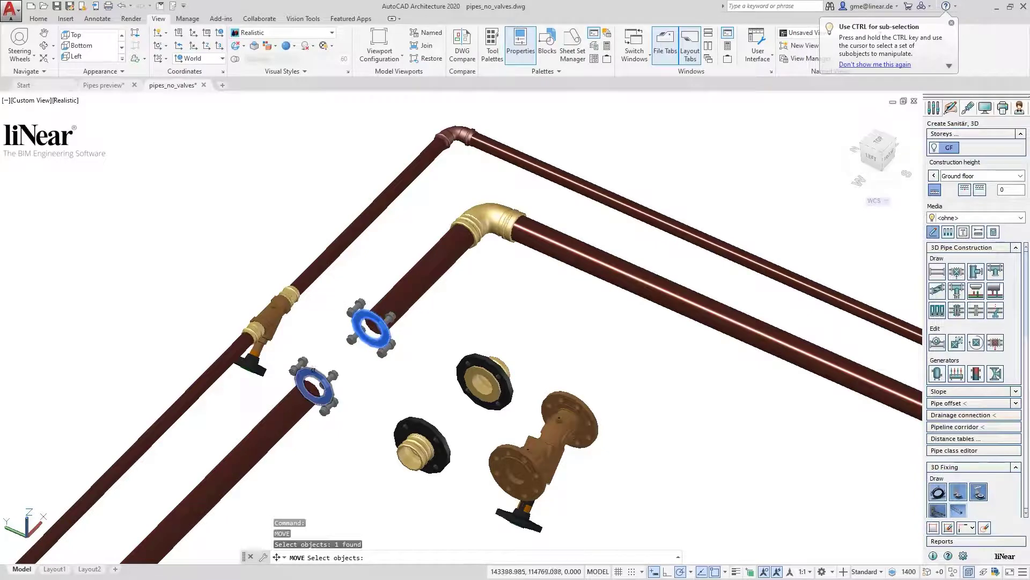
left_click(315, 374)
key("Return")
left_click(350, 345)
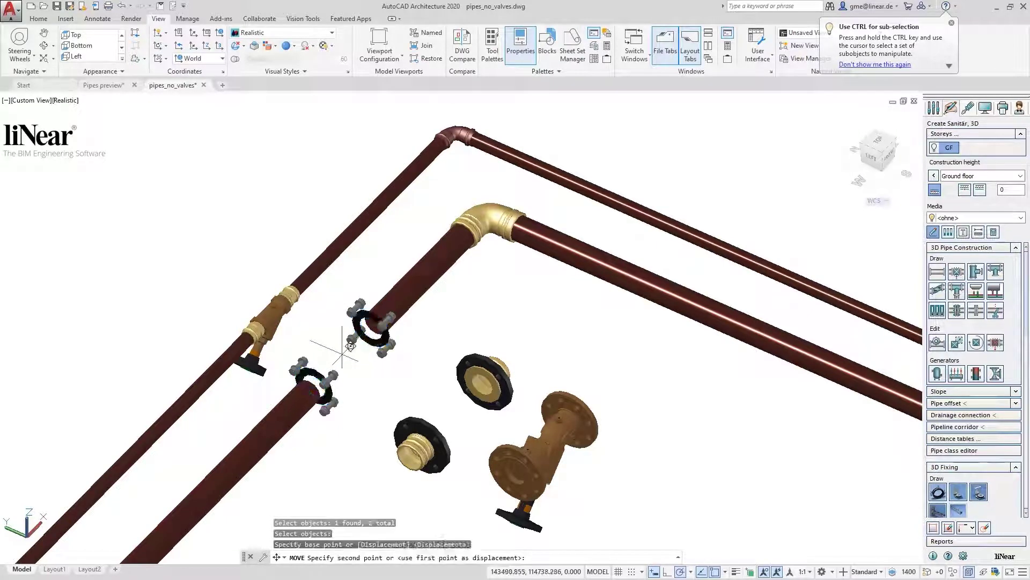
left_click(402, 370)
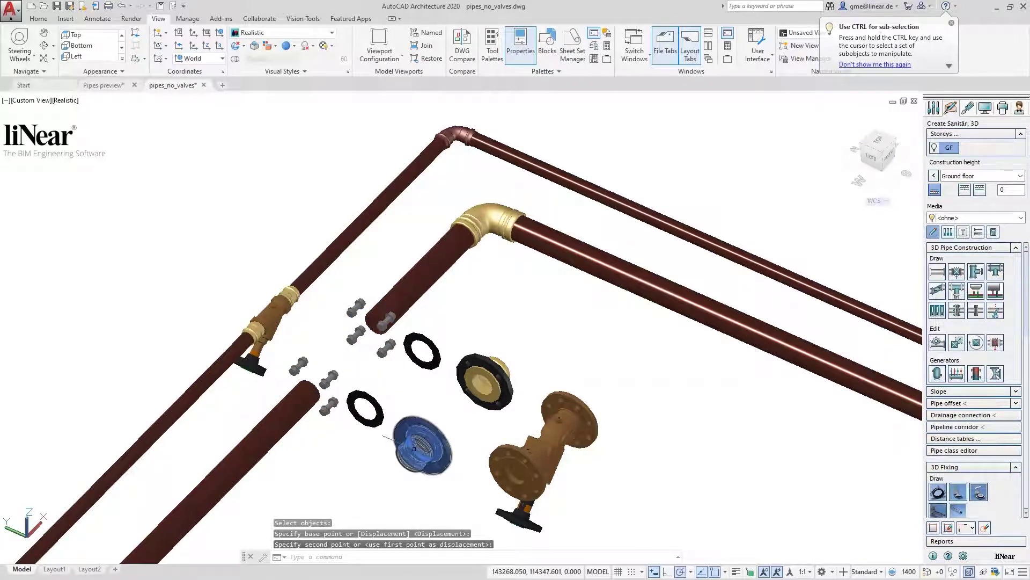
scroll(378, 451, "up", 3)
middle_click_drag(432, 441, 304, 459, "shift")
Step: Zoom and orbit the Pipes preview model to view its valves from another side
scroll(310, 431, "down", 2)
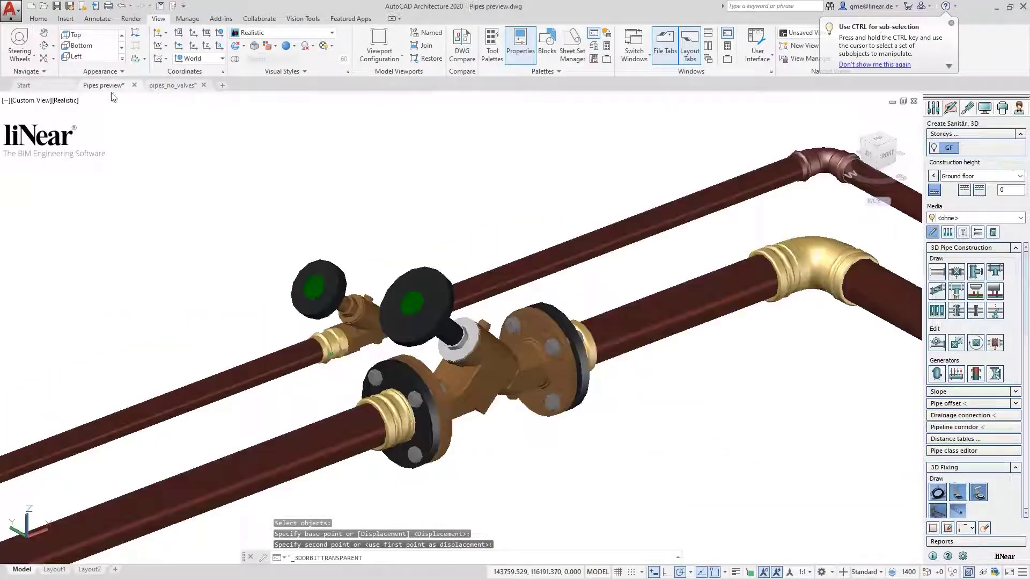
scroll(561, 443, "up", 2)
middle_click_drag(712, 416, 467, 451, "shift")
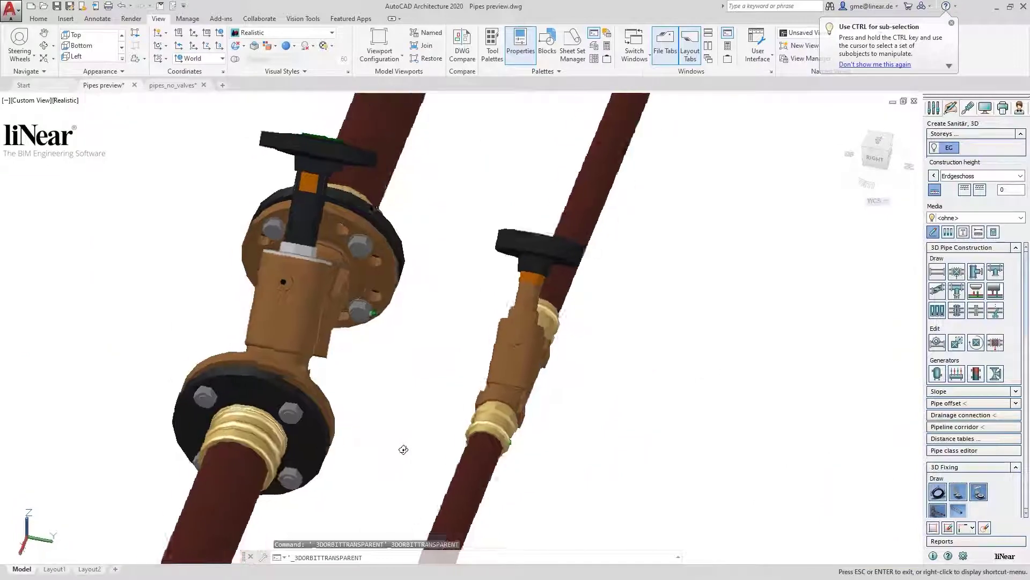